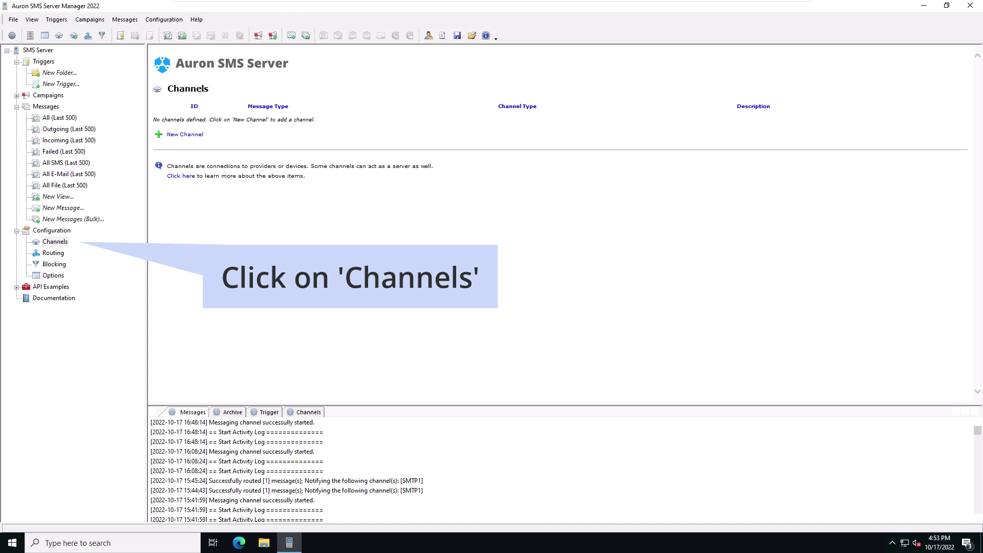
# Step: From the Channels page, add a new GSM Modem channel and open its setup wizard
pyautogui.click(54, 241)
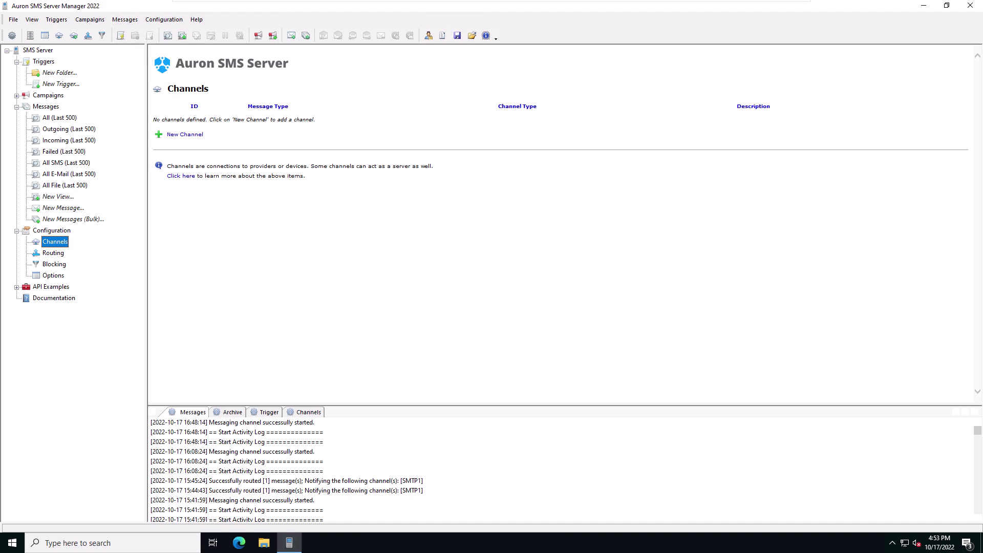
pyautogui.click(197, 134)
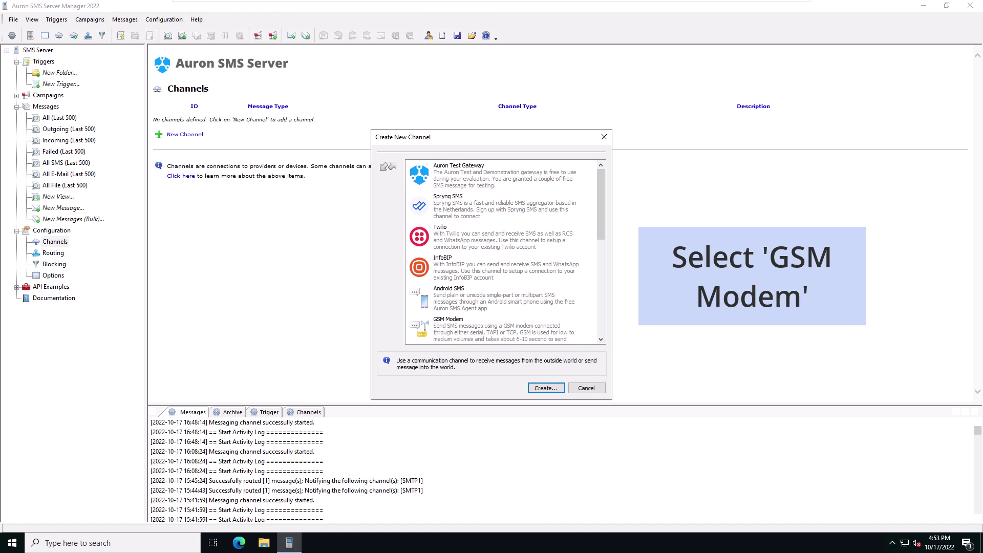
pyautogui.click(510, 323)
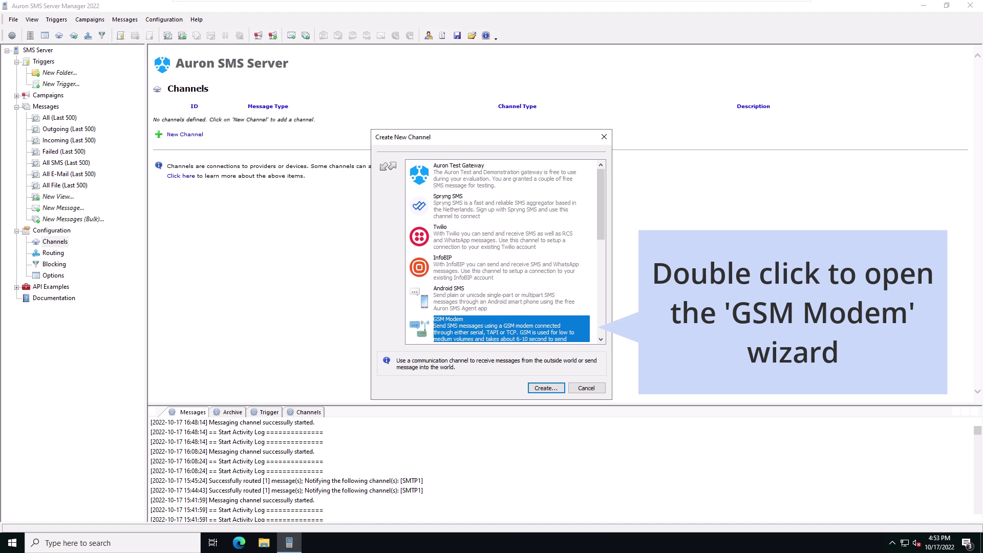
pyautogui.doubleClick(556, 333)
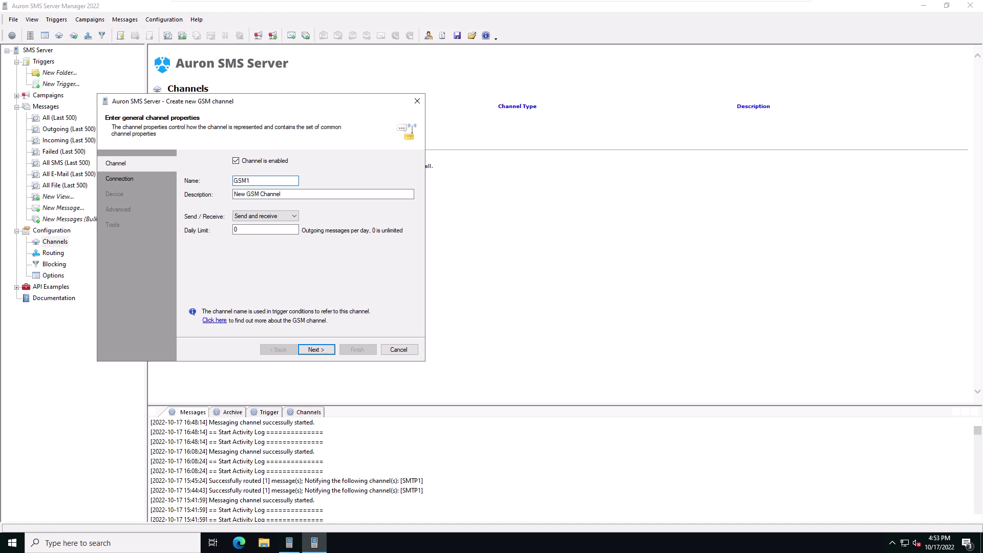
# Step: Keep the channel name GSM1 and continue to the connection settings
pyautogui.click(316, 349)
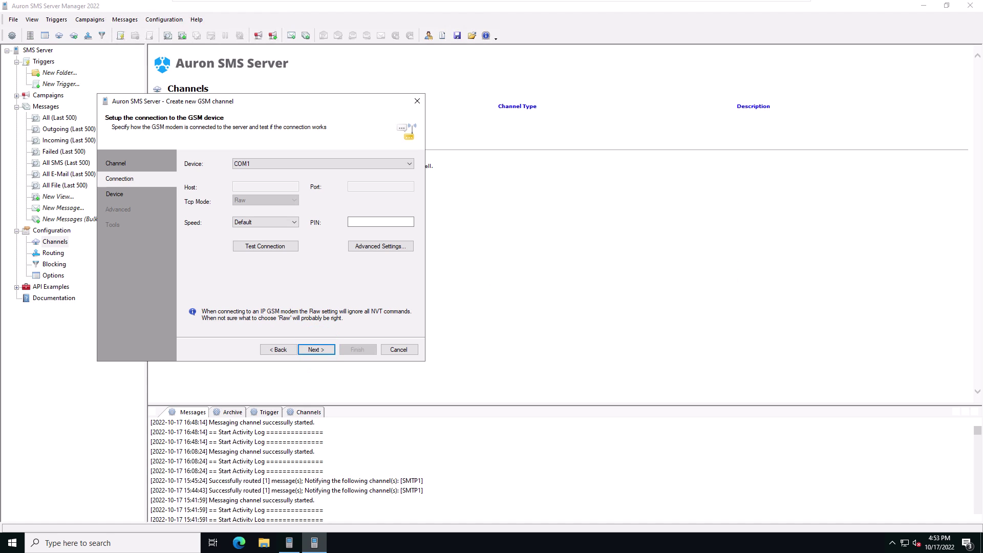
# Step: Set the Device to 'IP GSM - Specify host and port' instead of COM1
pyautogui.click(409, 164)
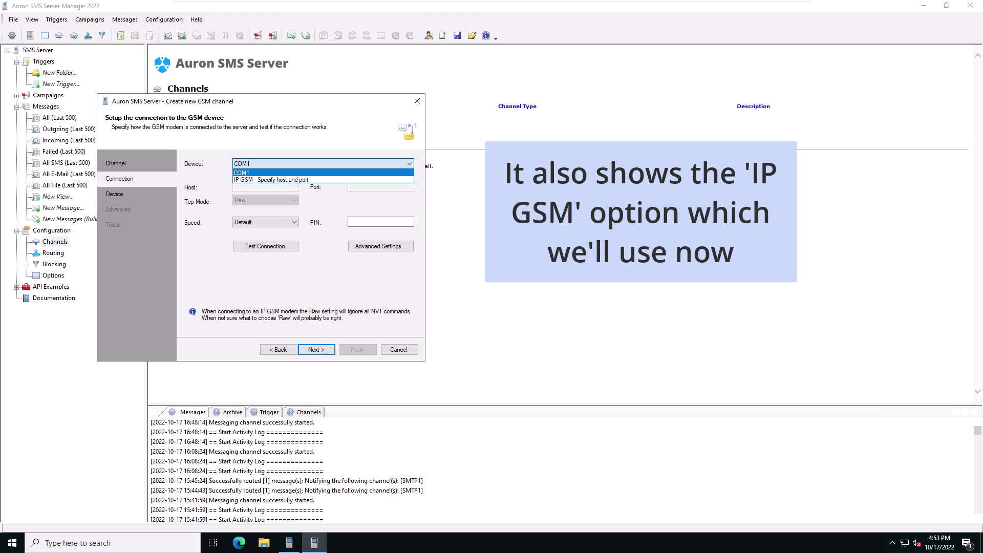
pyautogui.click(397, 179)
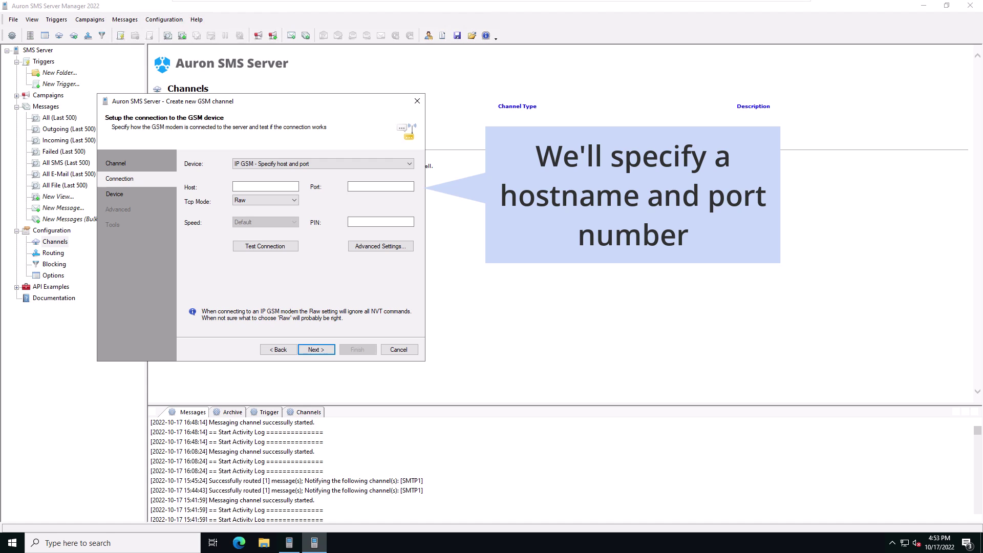
# Step: Enter host enstst001 and port 4000 for the IP GSM connection
pyautogui.click(282, 186)
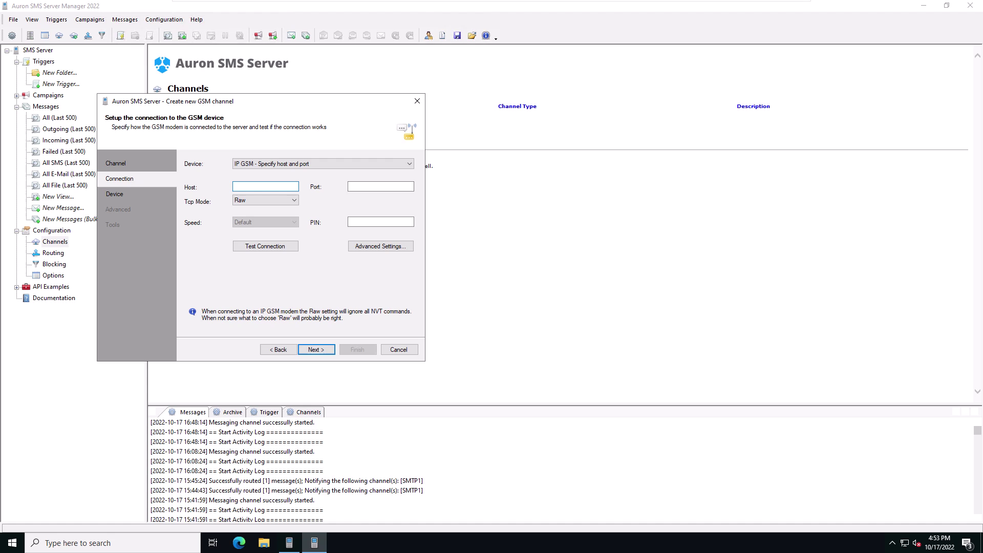
pyautogui.write('enstst001')
pyautogui.click(382, 186)
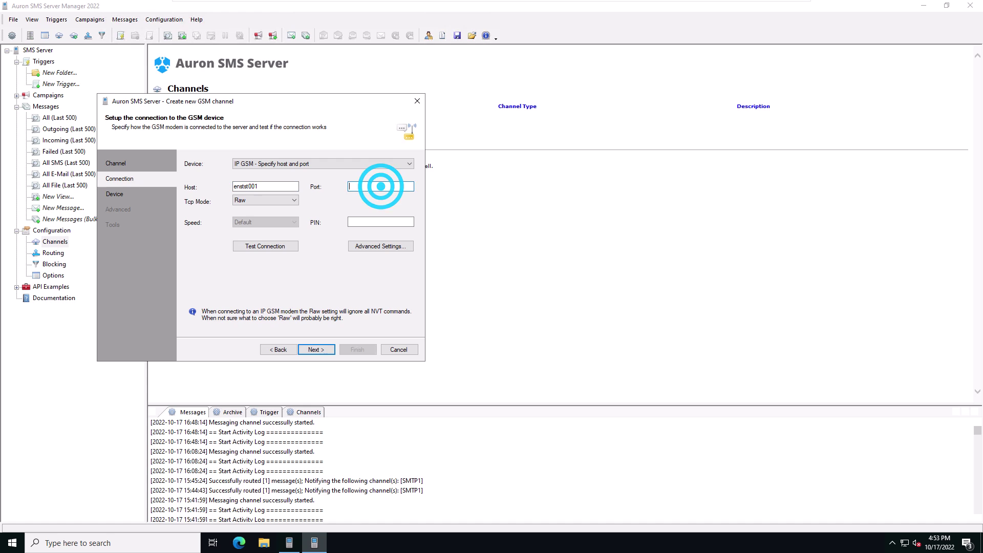
pyautogui.write('4000')
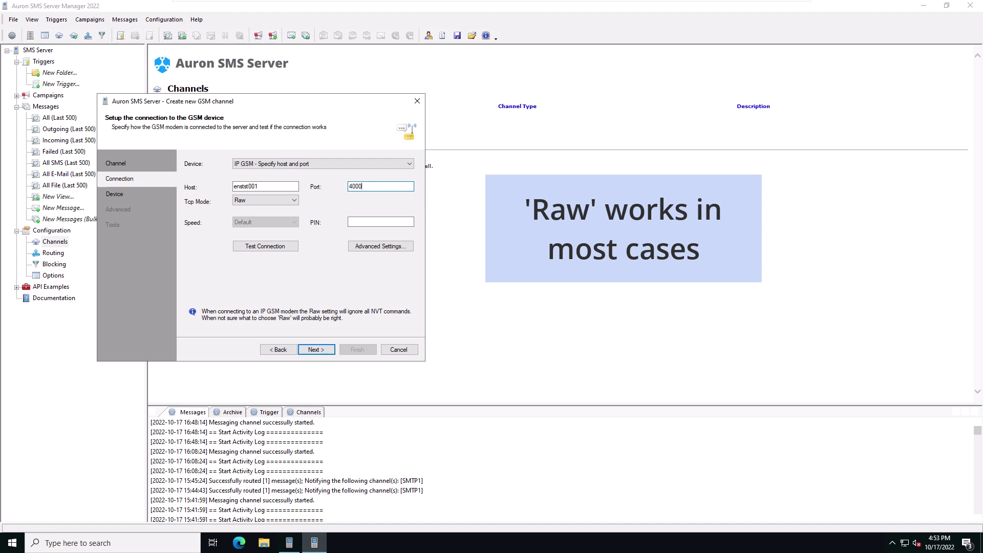
pyautogui.click(294, 200)
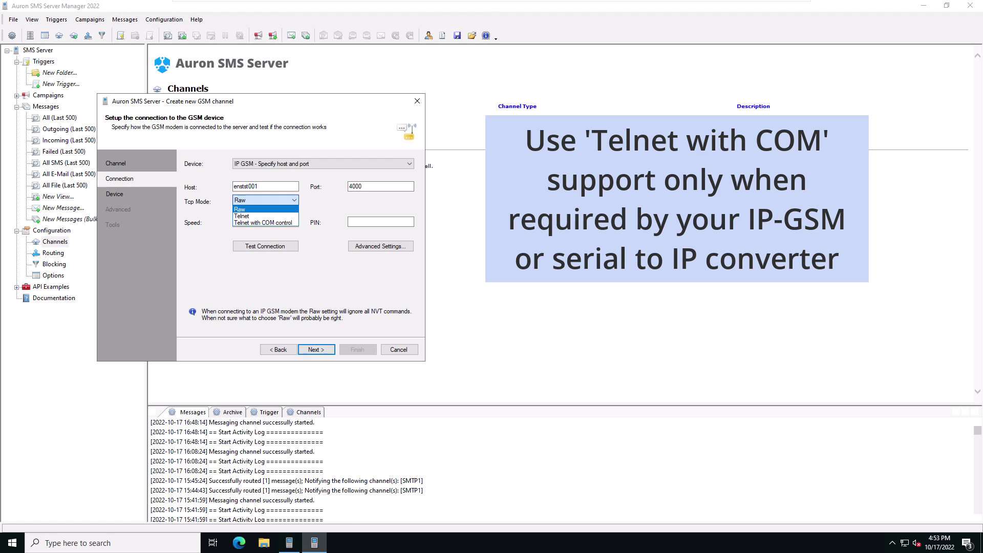
# Step: Leave Tcp Mode as Raw and bring up the Advanced GSM Connection Settings
pyautogui.click(294, 201)
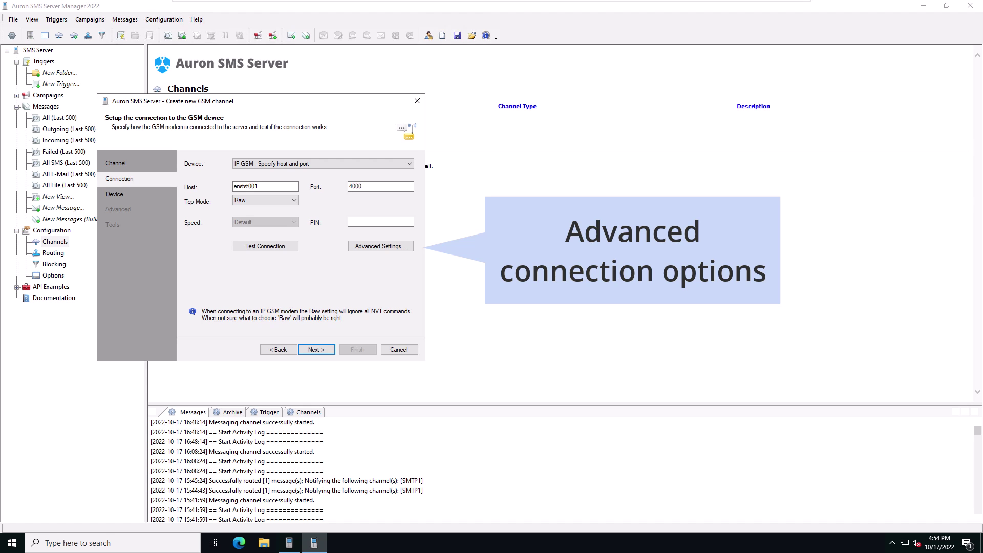
pyautogui.click(380, 247)
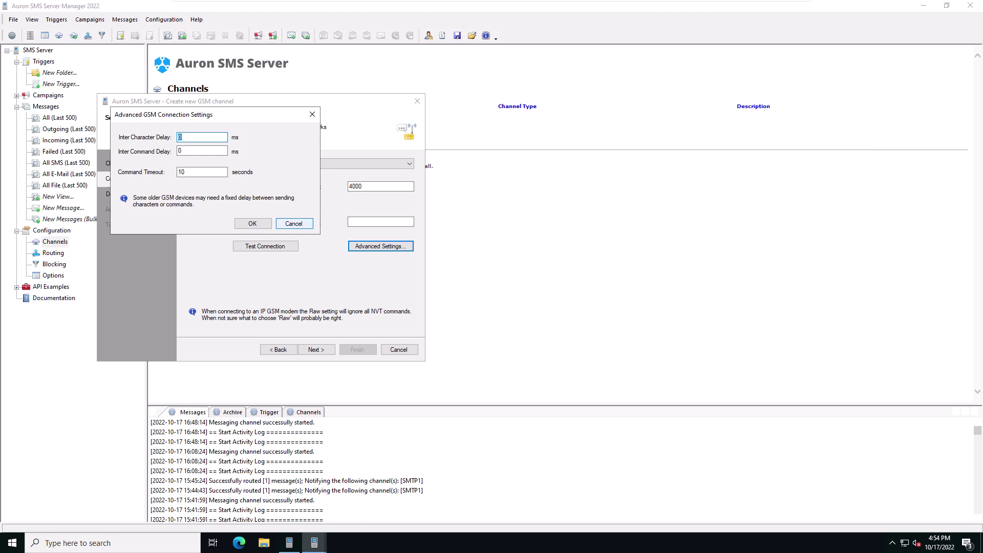
# Step: Cancel the advanced settings unchanged and confirm the test shows 'GSM Connection OK!'
pyautogui.click(307, 223)
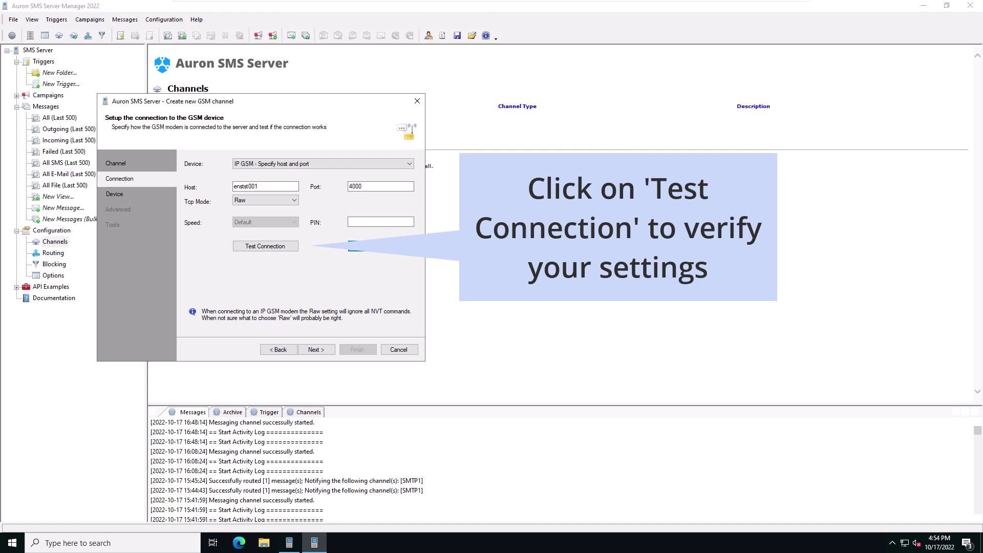
pyautogui.click(265, 246)
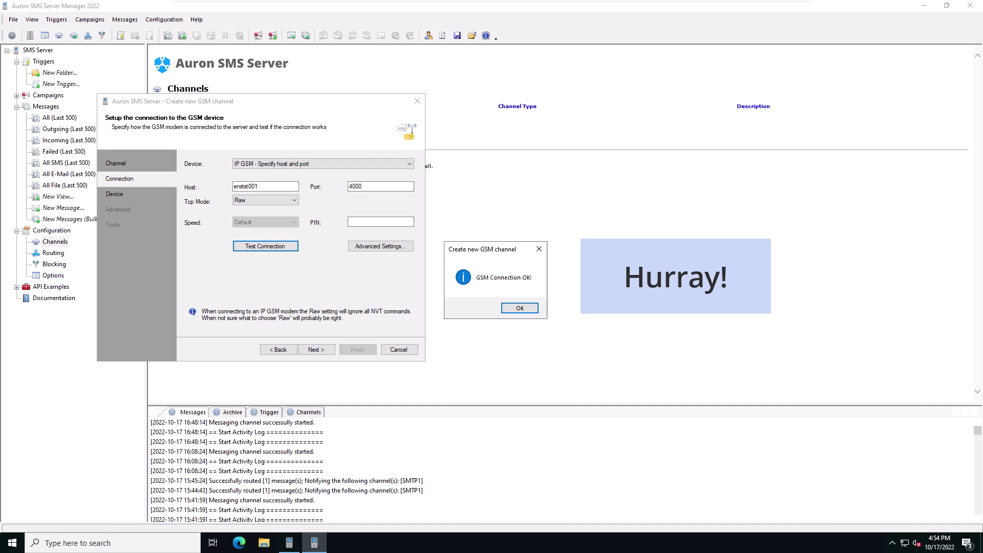
pyautogui.click(520, 307)
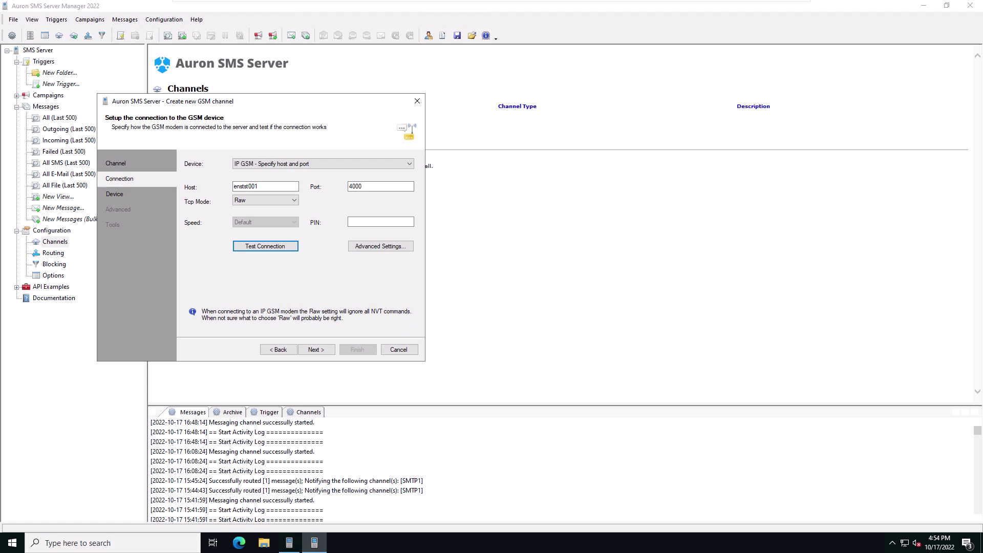
pyautogui.click(316, 349)
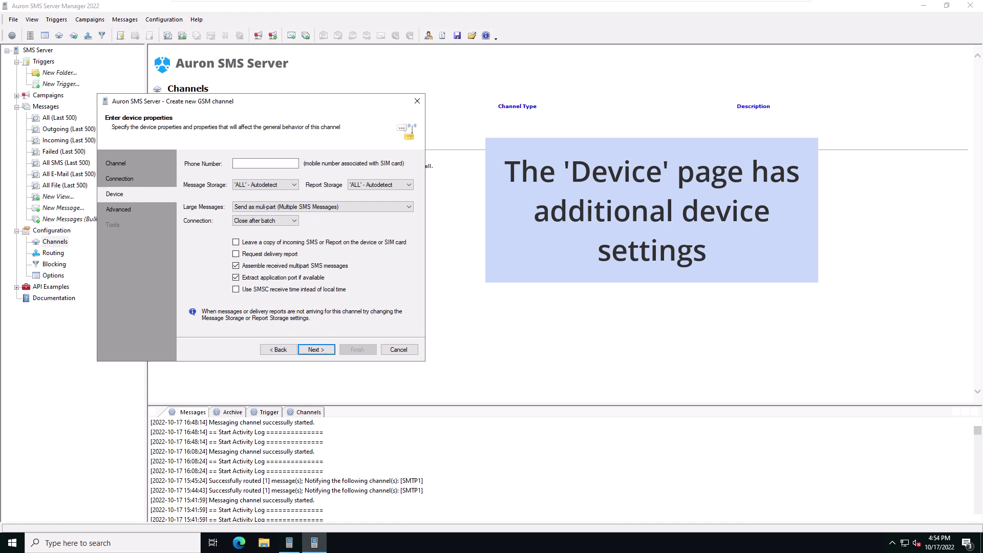
pyautogui.click(276, 163)
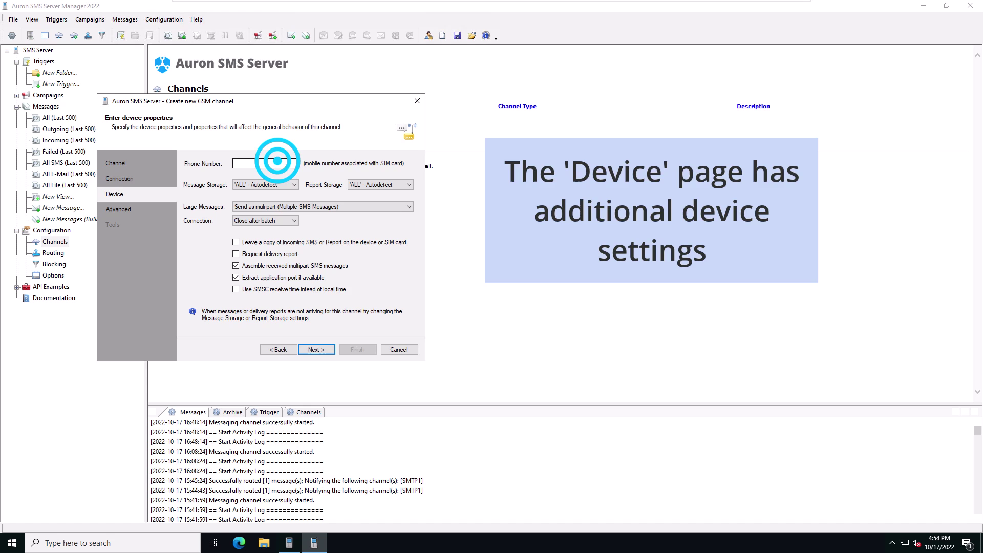
pyautogui.write('+316')
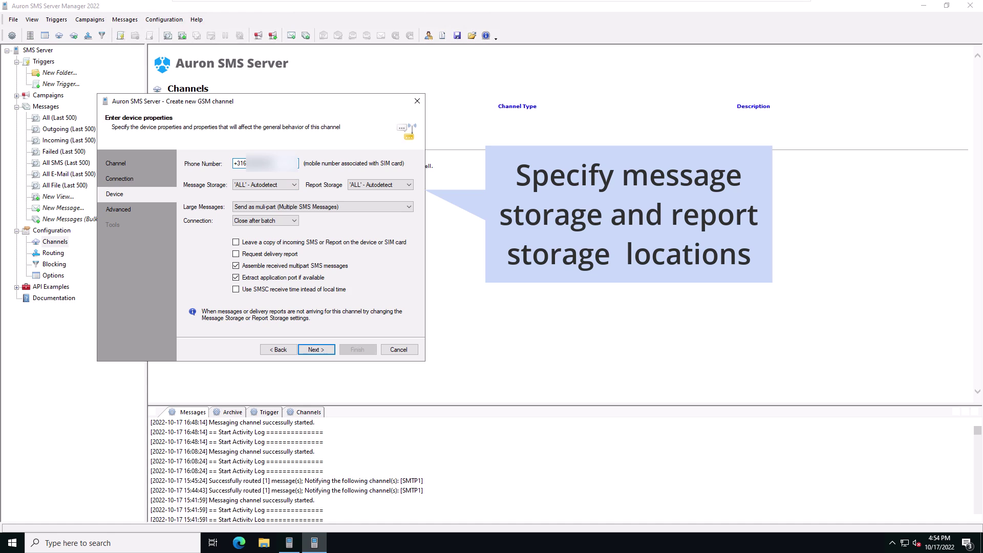
pyautogui.click(294, 185)
pyautogui.click(296, 183)
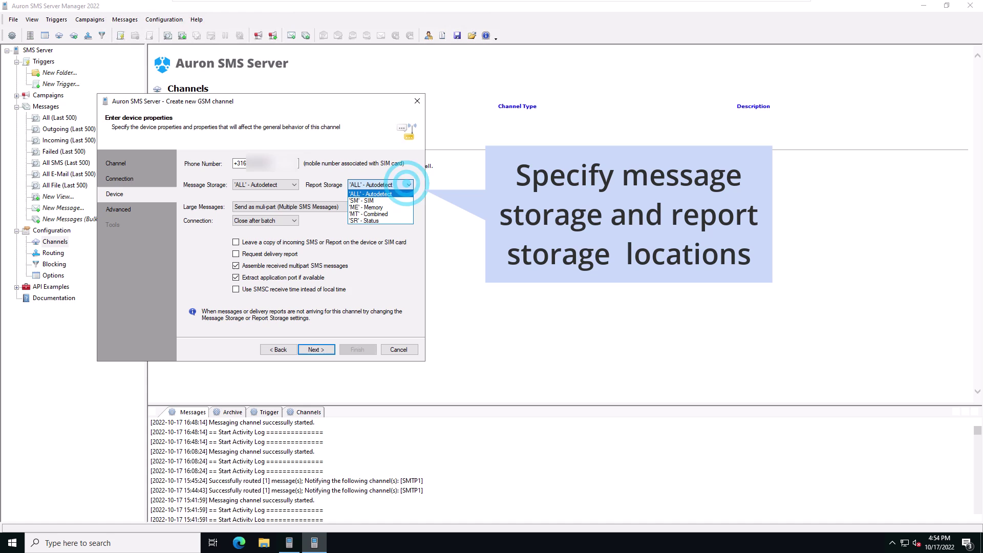
pyautogui.click(408, 185)
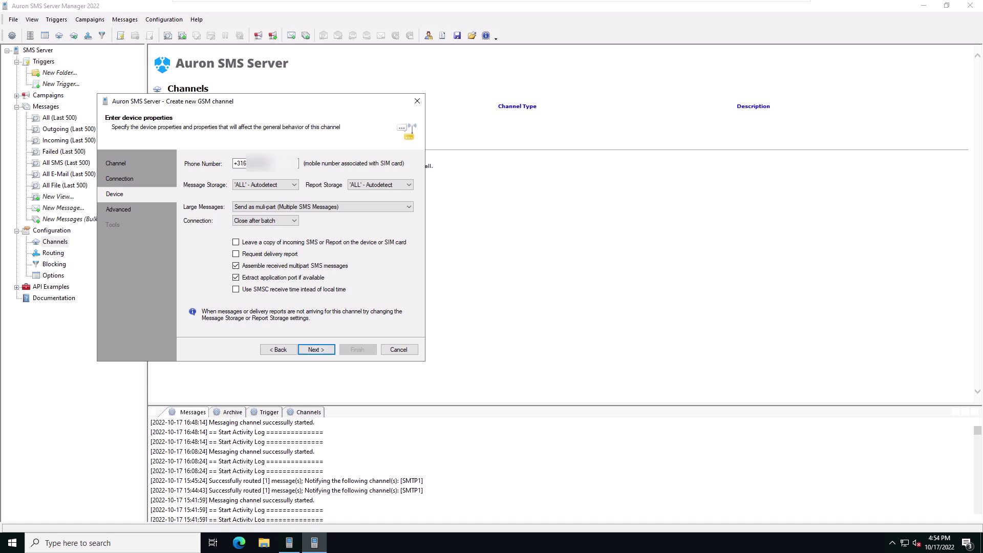
pyautogui.click(408, 207)
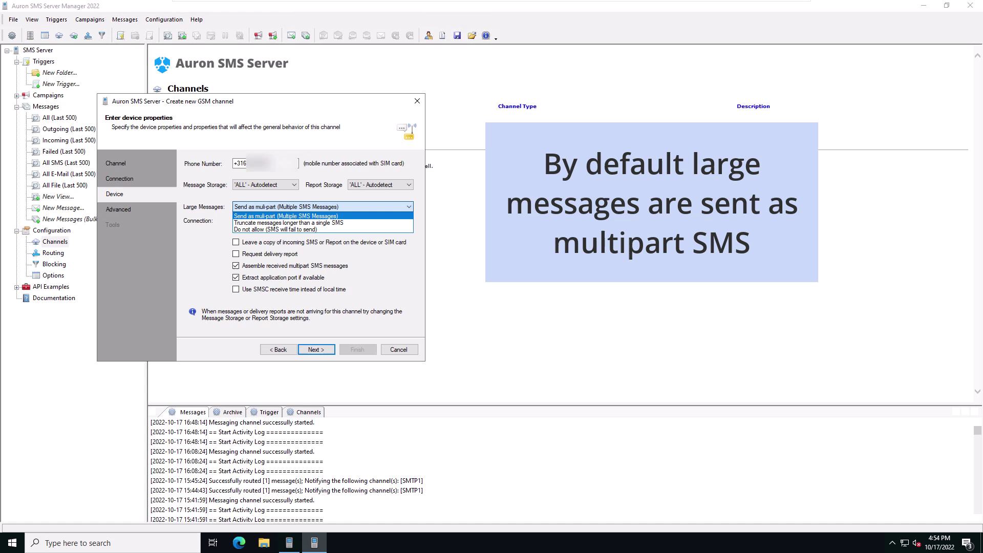
pyautogui.click(409, 207)
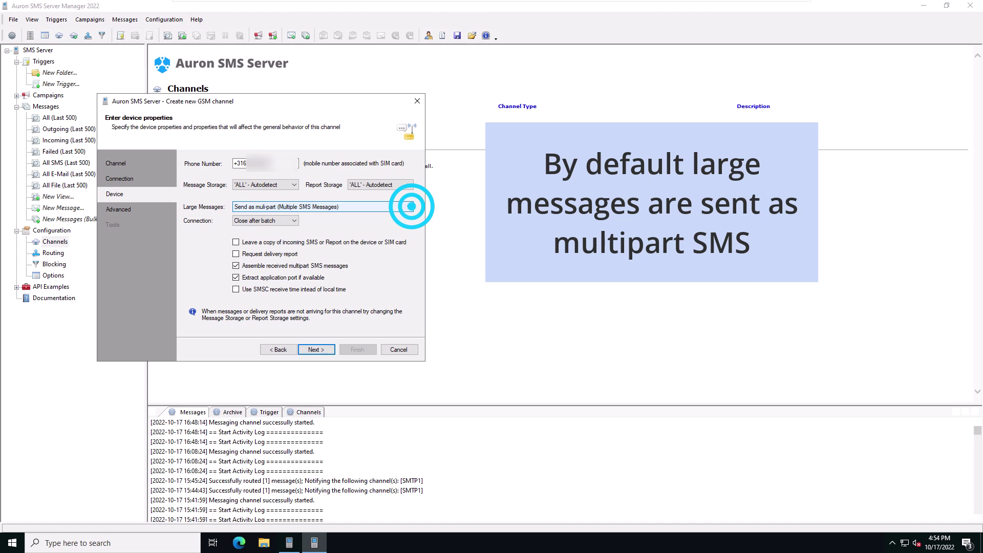
pyautogui.hotkey('alt', 'Down')
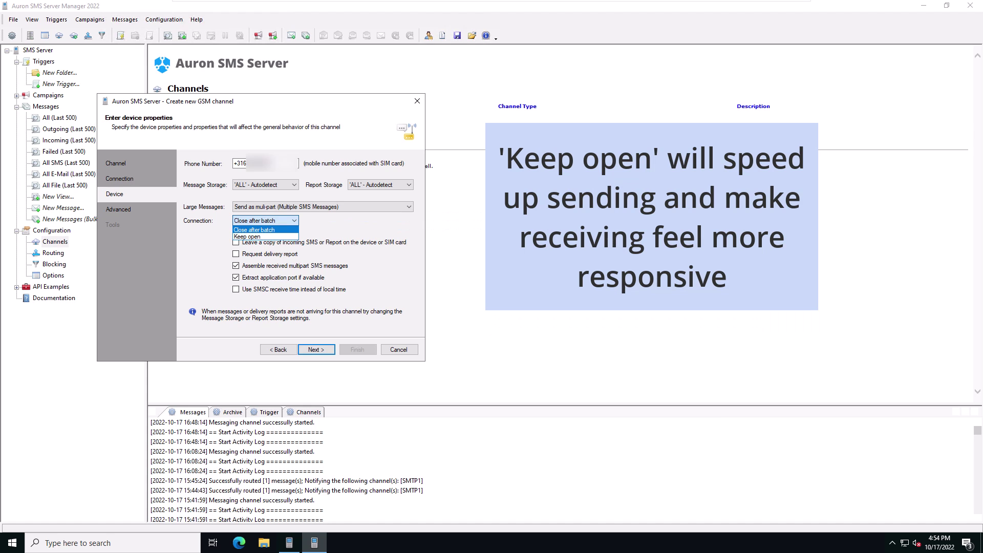
pyautogui.click(290, 219)
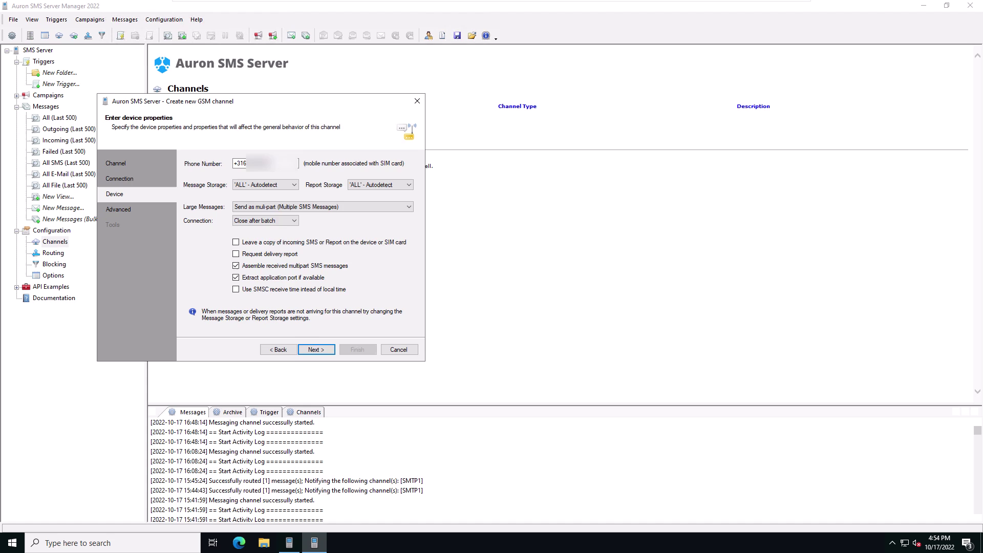
# Step: Advance to the advanced channel properties page, keeping send interval 0 and timeout 15
pyautogui.click(316, 349)
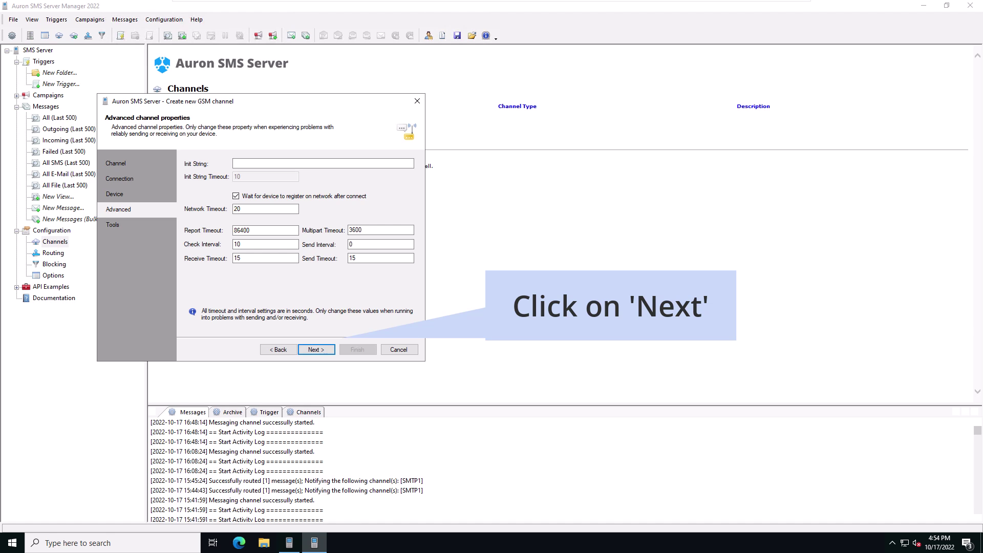
# Step: Go to the Tools page and run a signal strength check on the modem
pyautogui.click(317, 349)
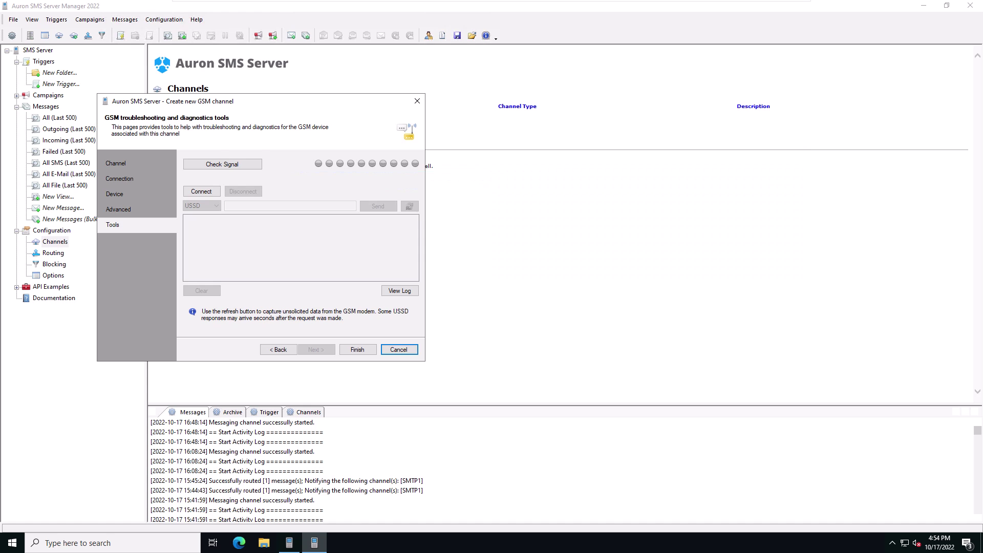
pyautogui.click(238, 162)
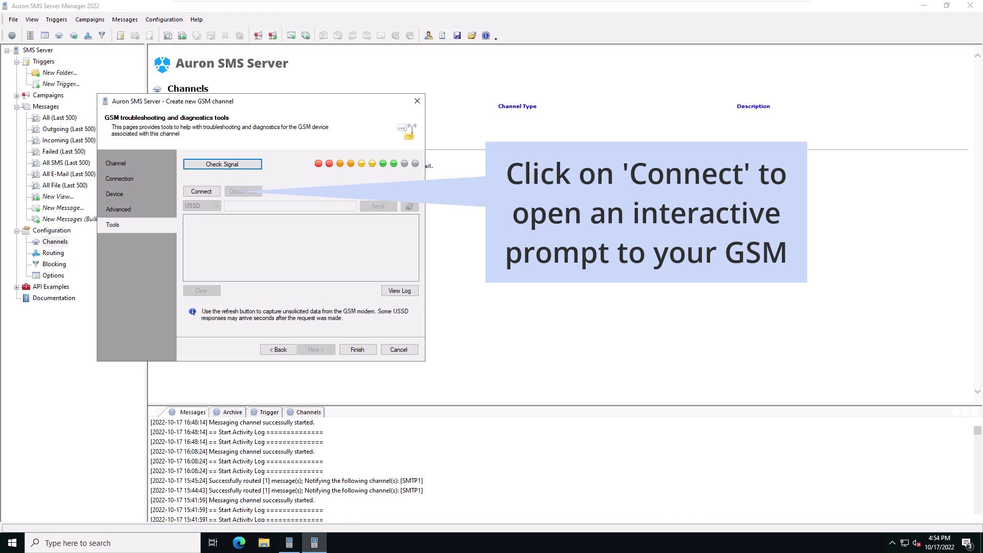
# Step: Connect to the modem, send AT+CPIN? via the AT protocol, then disconnect
pyautogui.click(200, 191)
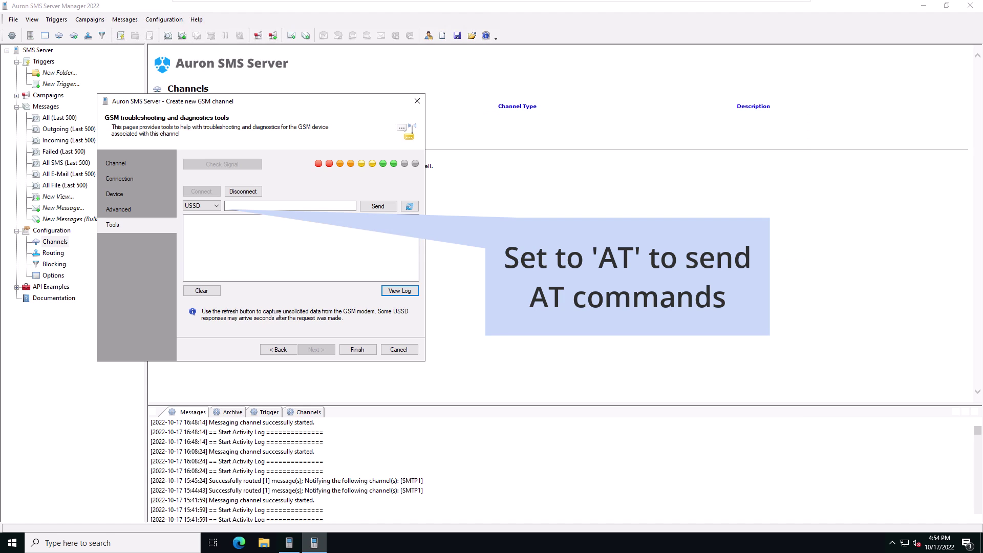
pyautogui.click(215, 204)
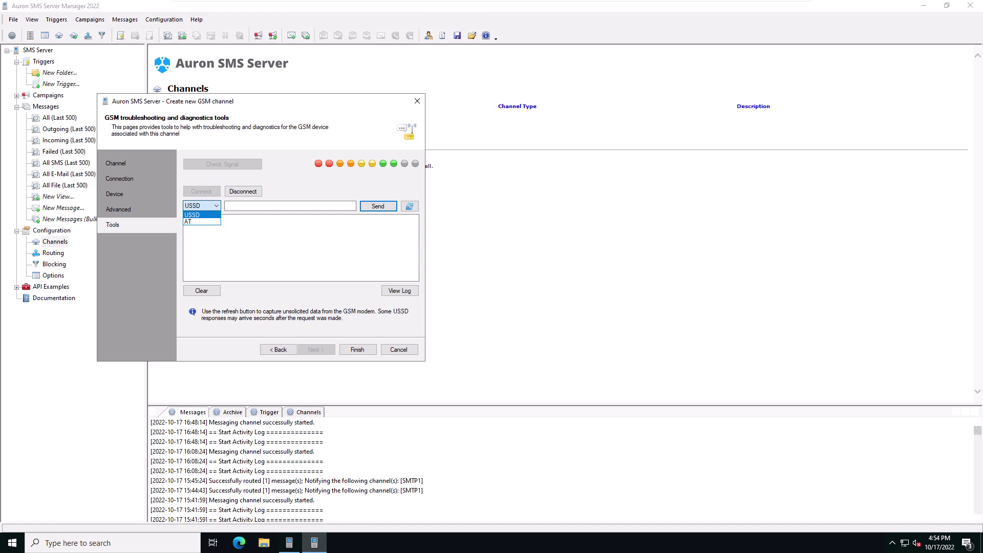
pyautogui.click(205, 222)
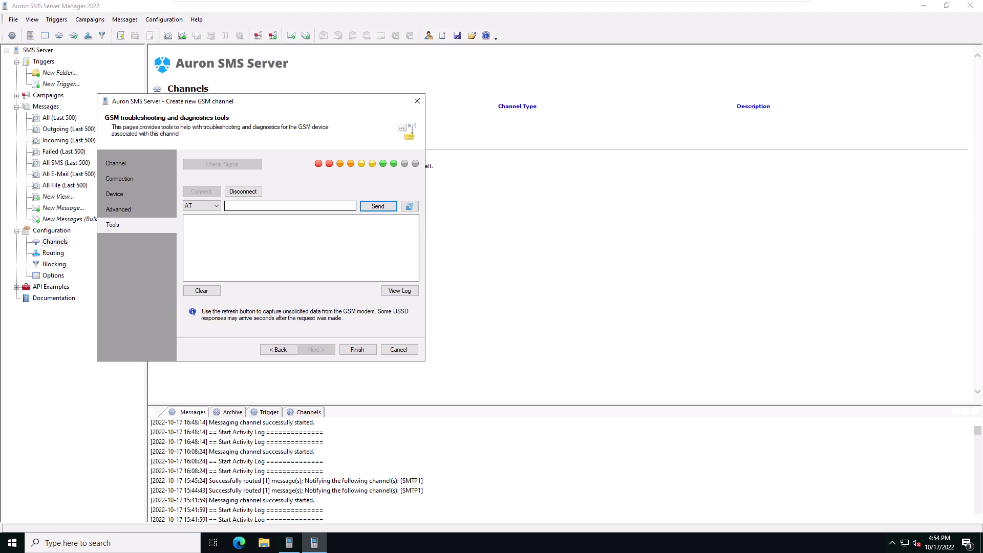
pyautogui.click(243, 206)
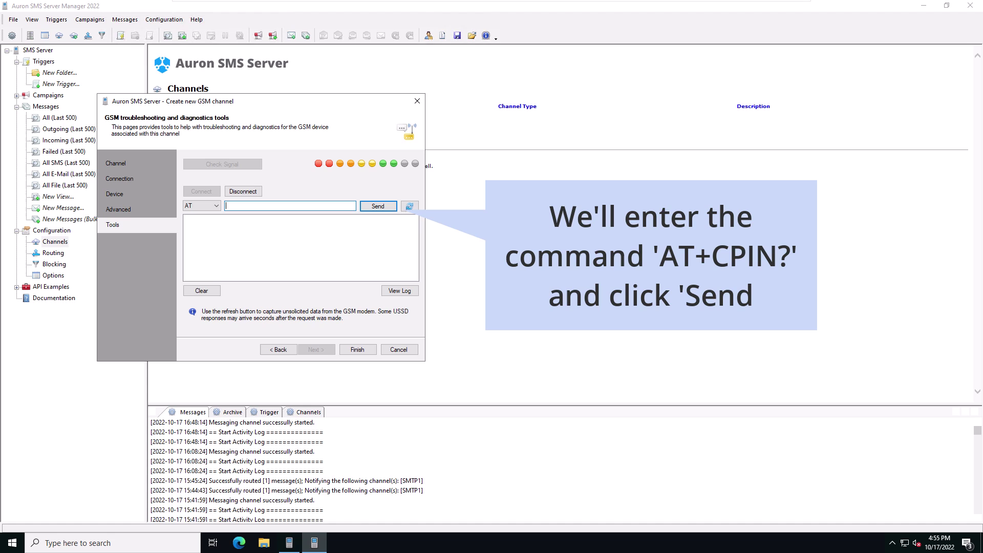
pyautogui.write('AT+CPIN?')
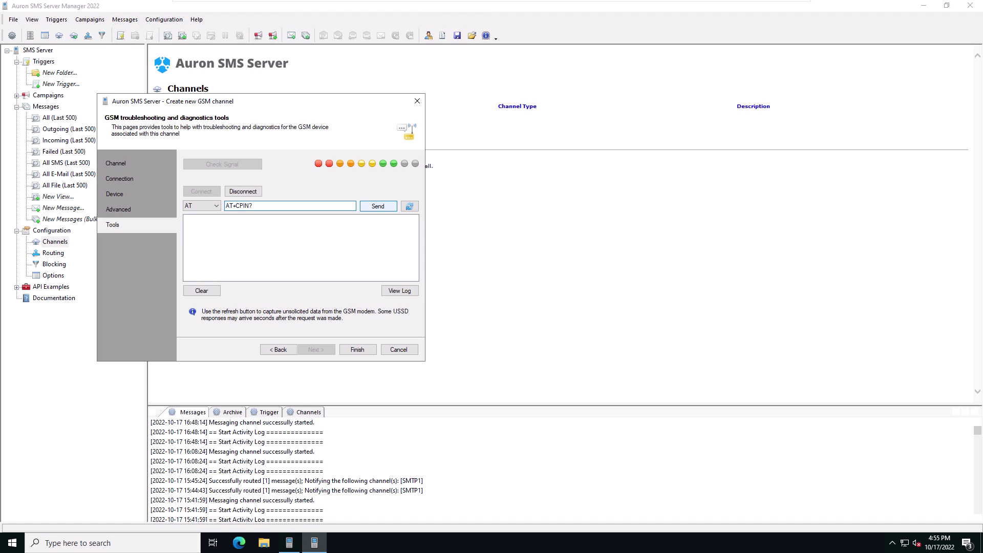
pyautogui.click(377, 206)
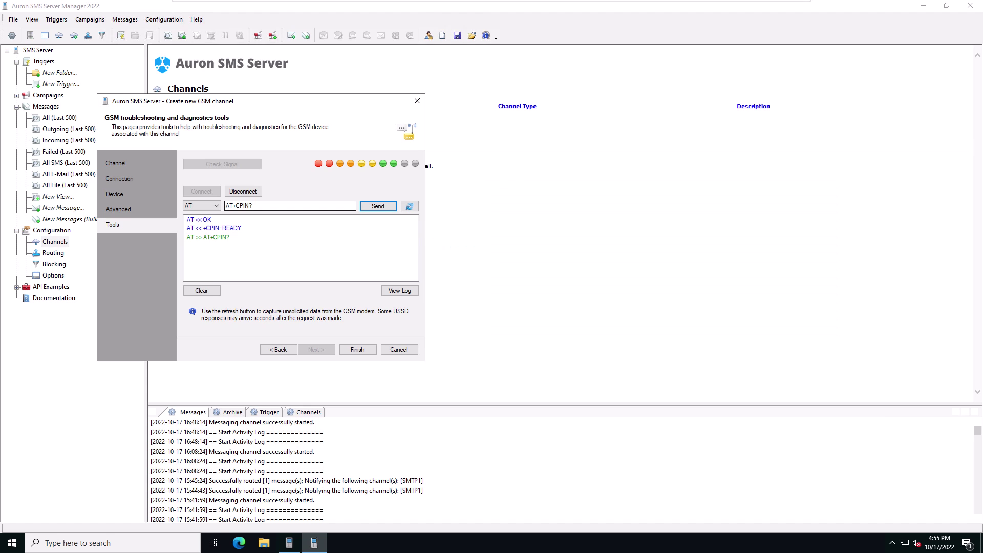
pyautogui.click(242, 191)
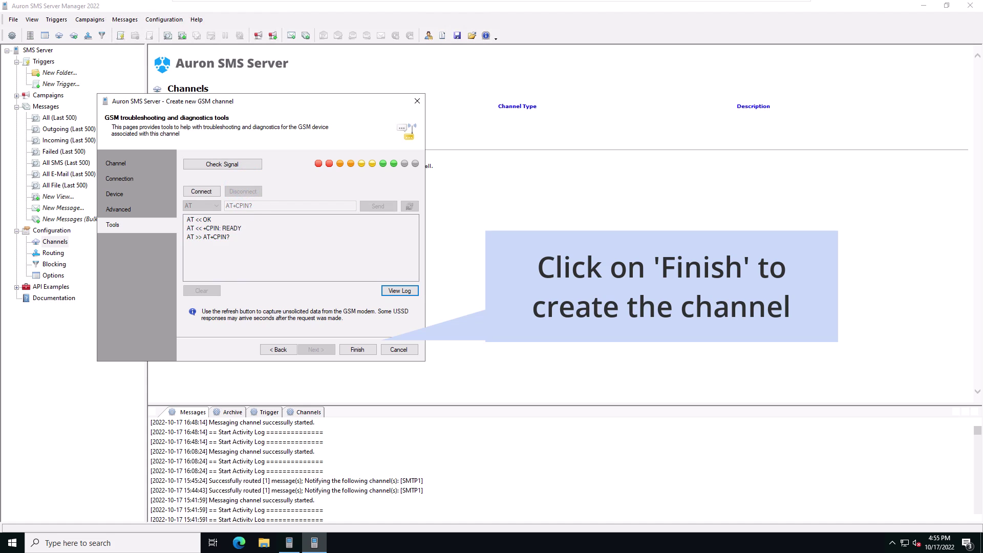
# Step: Finish the wizard to create GSM1 and show the 'New GSM Channel' log tab
pyautogui.click(352, 349)
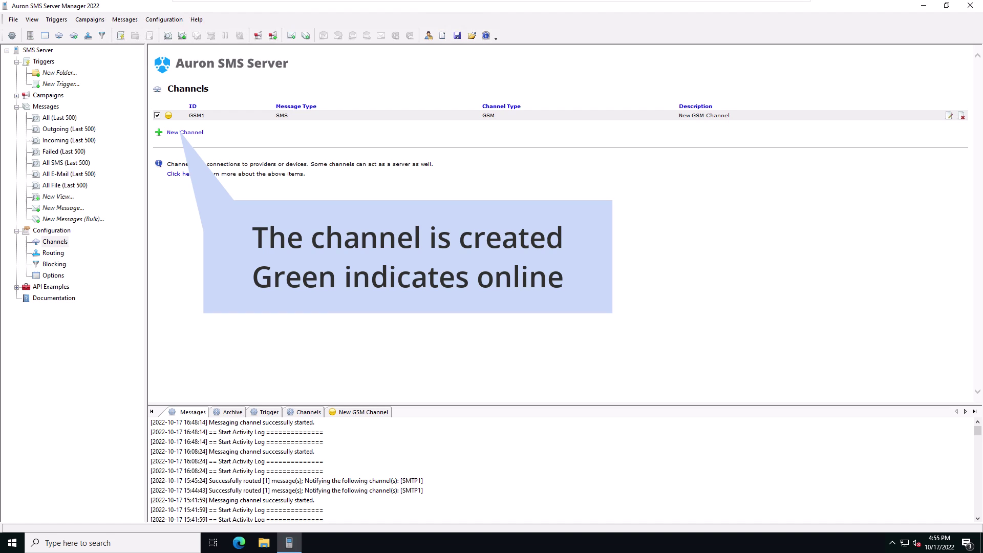
pyautogui.click(349, 412)
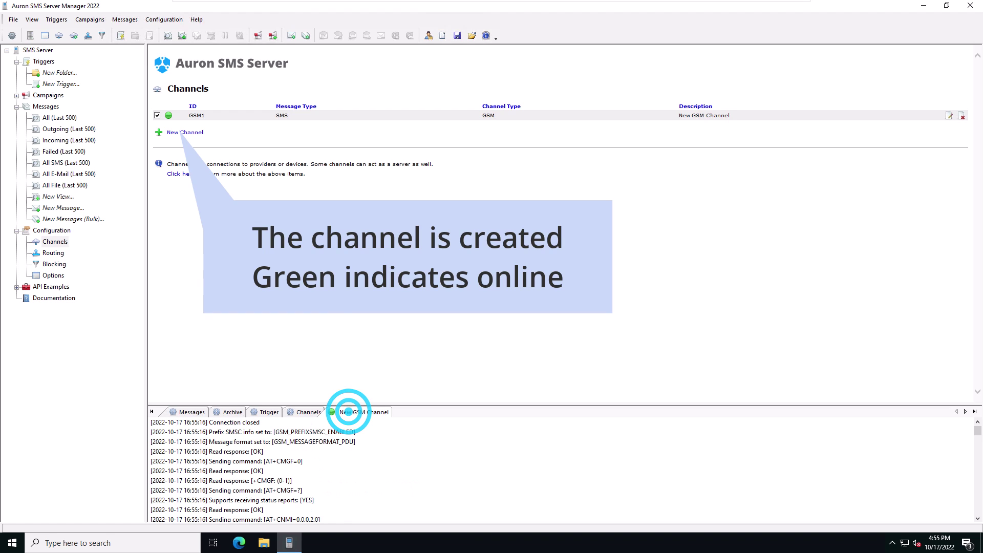